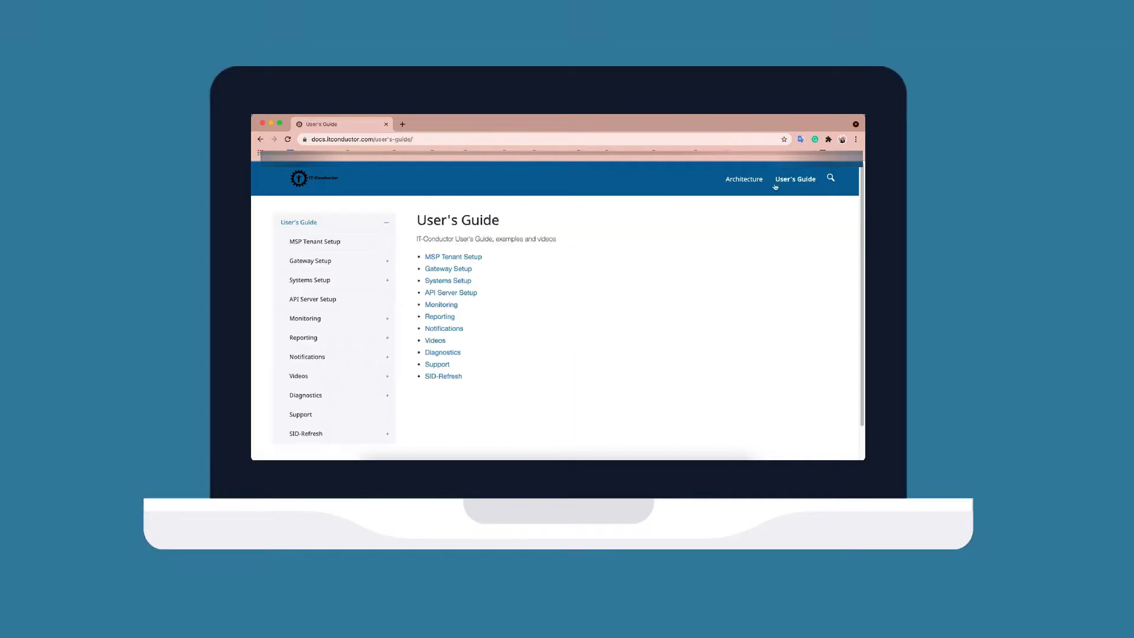
# - Open the SID-Refresh section of the User's Guide and view its Getting Started page
pyautogui.click(389, 436)
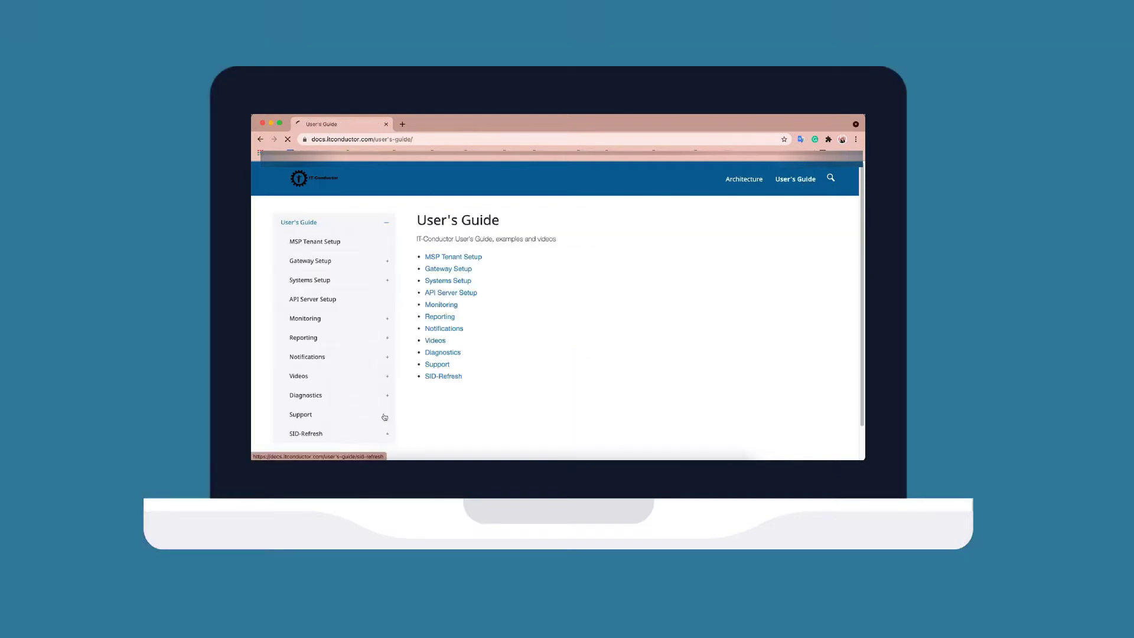
pyautogui.scroll(-5, 379, 388)
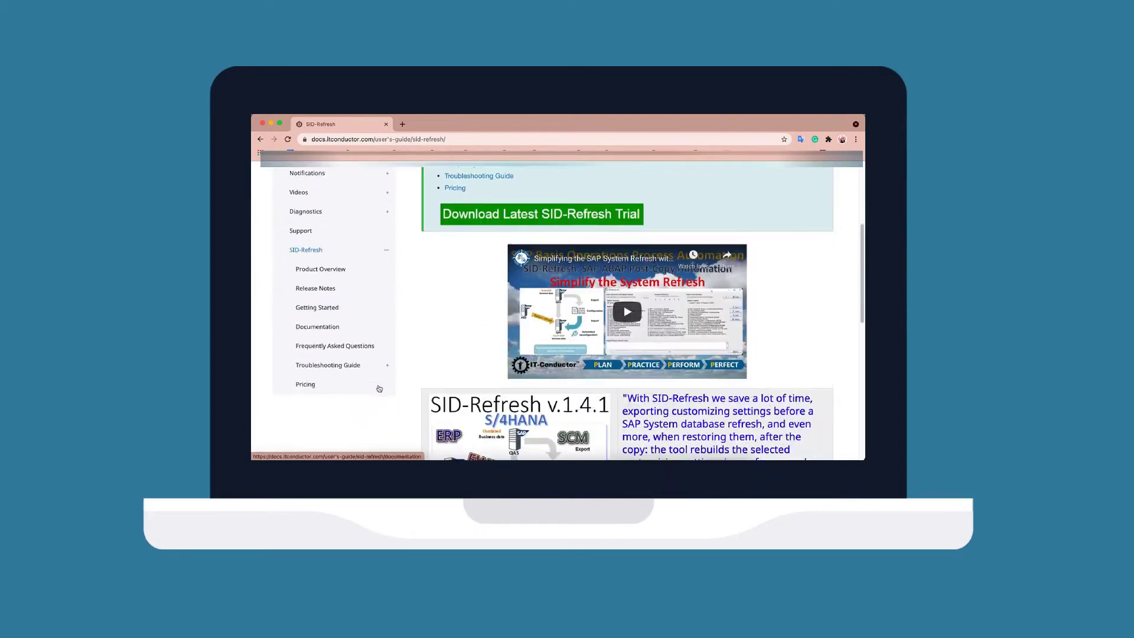
pyautogui.click(331, 305)
pyautogui.scroll(-4, 689, 307)
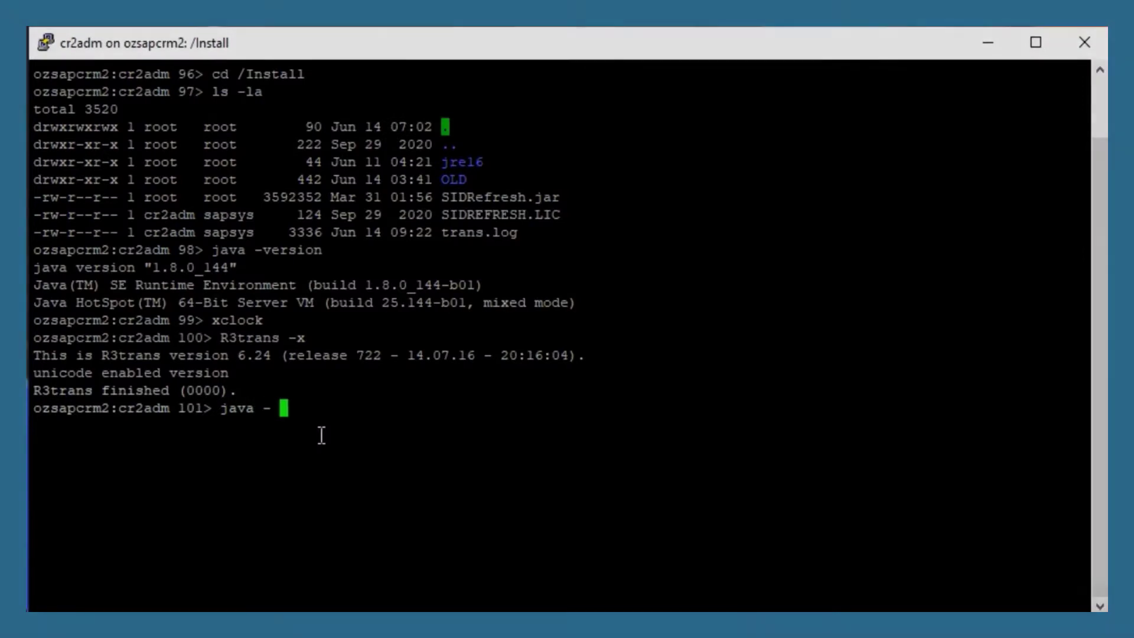
# - Launch the SID-Refresh tool from the /Install directory with java -jar ./SIDRefresh.jar
pyautogui.write('jar ')
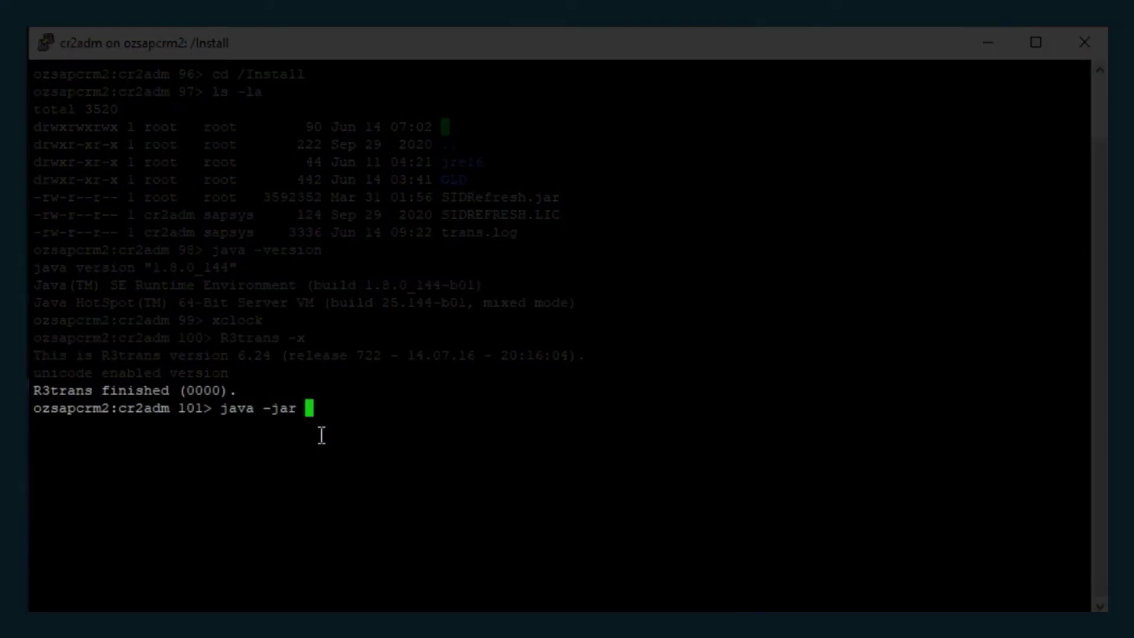
pyautogui.write('./')
pyautogui.doubleClick(514, 202)
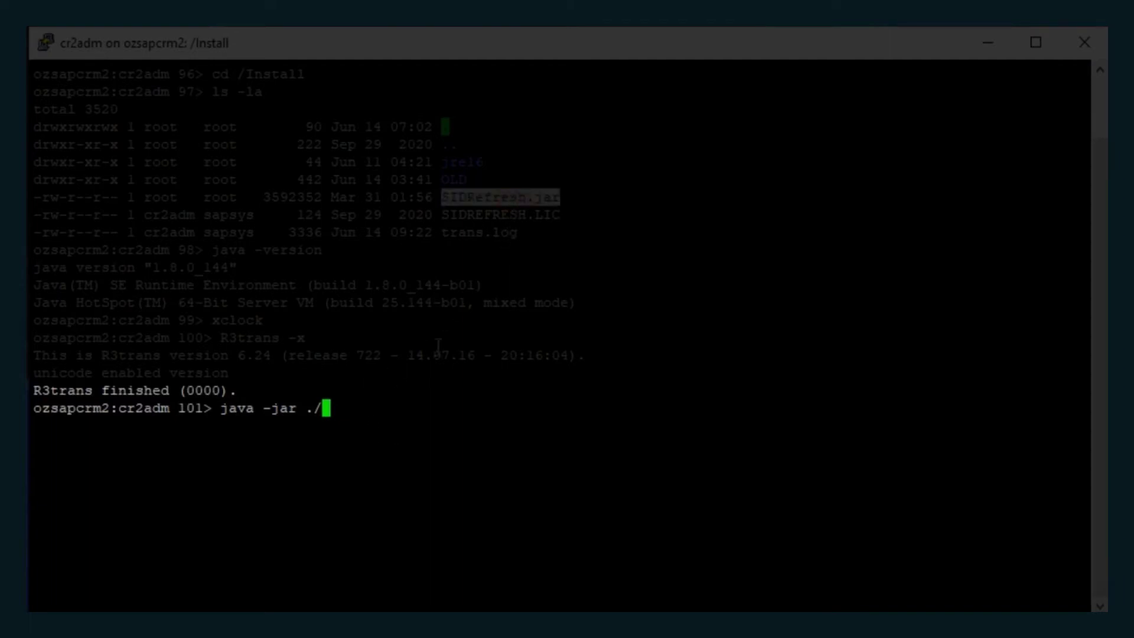
pyautogui.rightClick(417, 392)
pyautogui.press('Return')
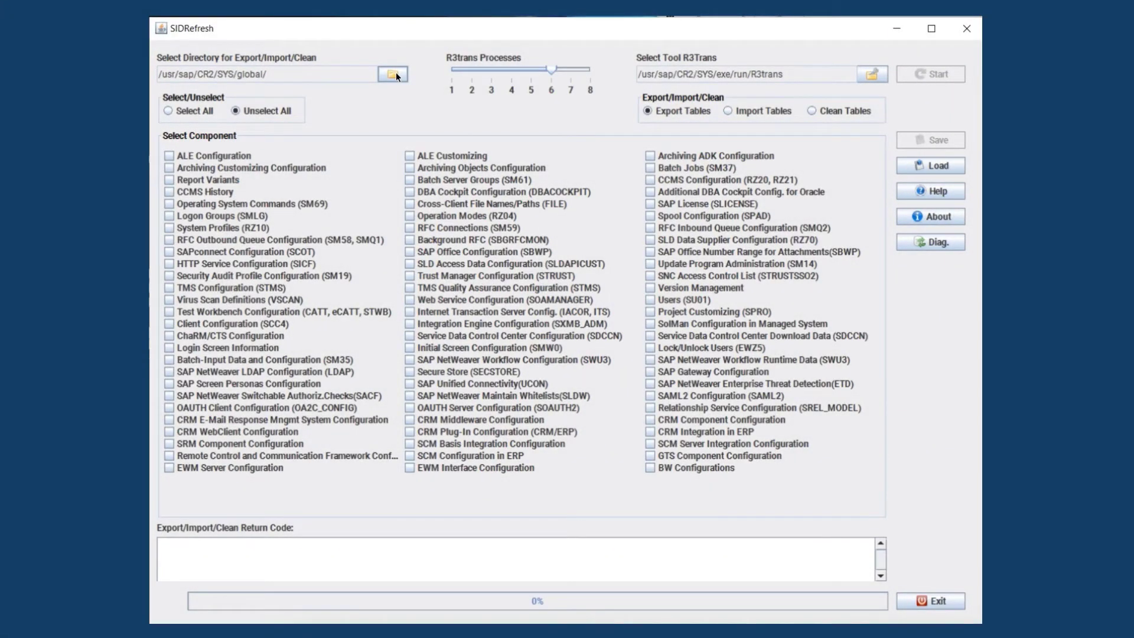
# - Set the export/import directory to /usr/sap/CR2/SYS/global/ExportImport and use 6 R3trans processes
pyautogui.click(393, 74)
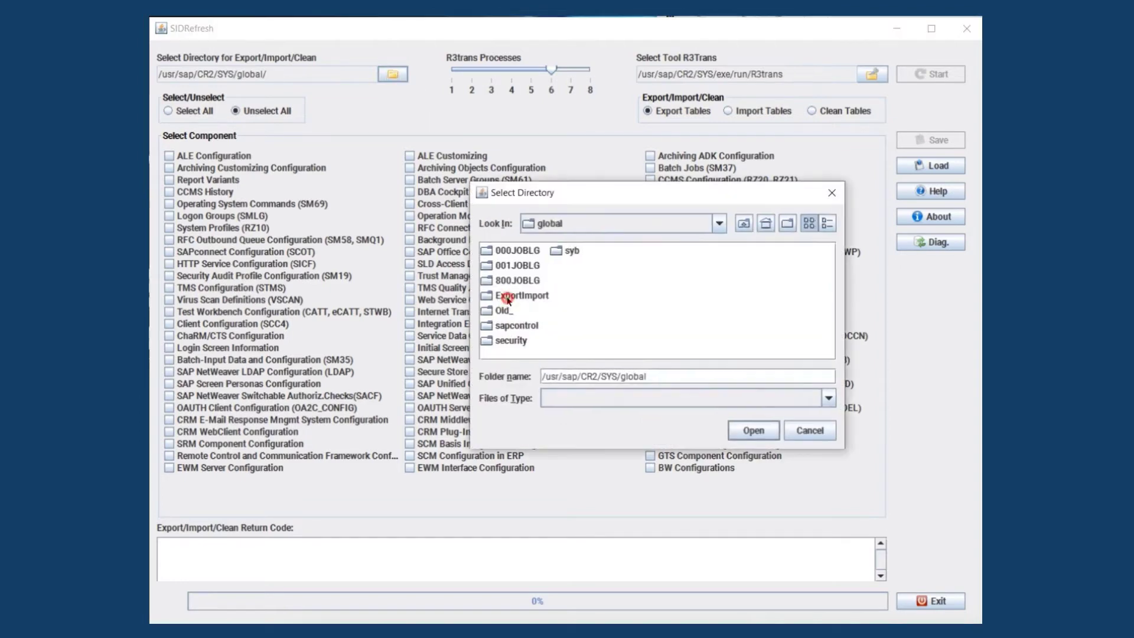
pyautogui.click(509, 298)
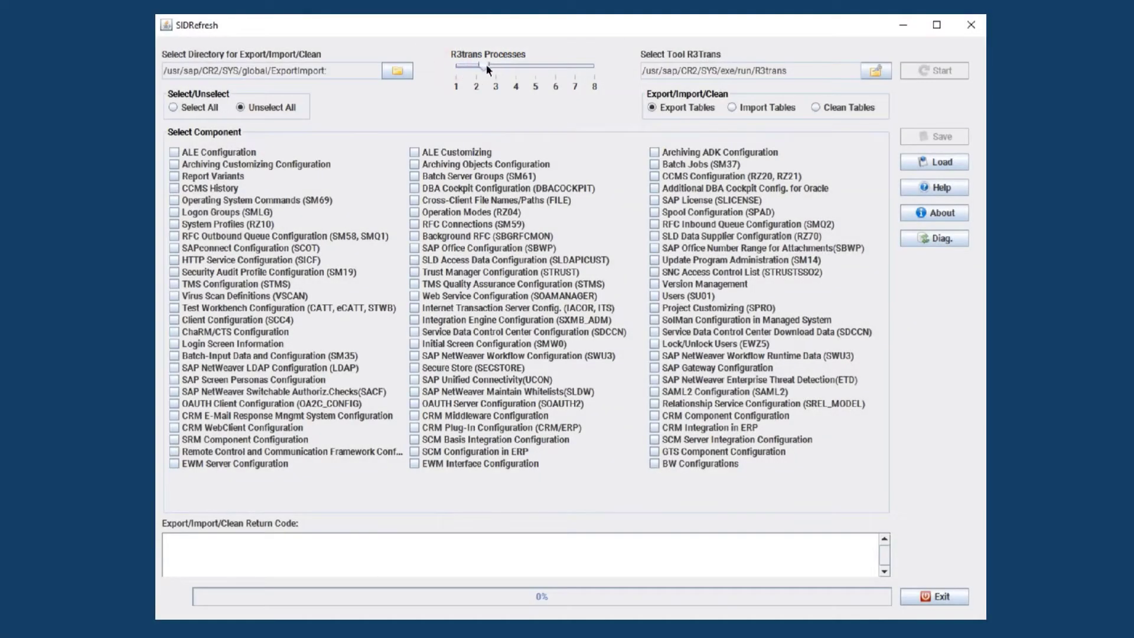
pyautogui.click(513, 66)
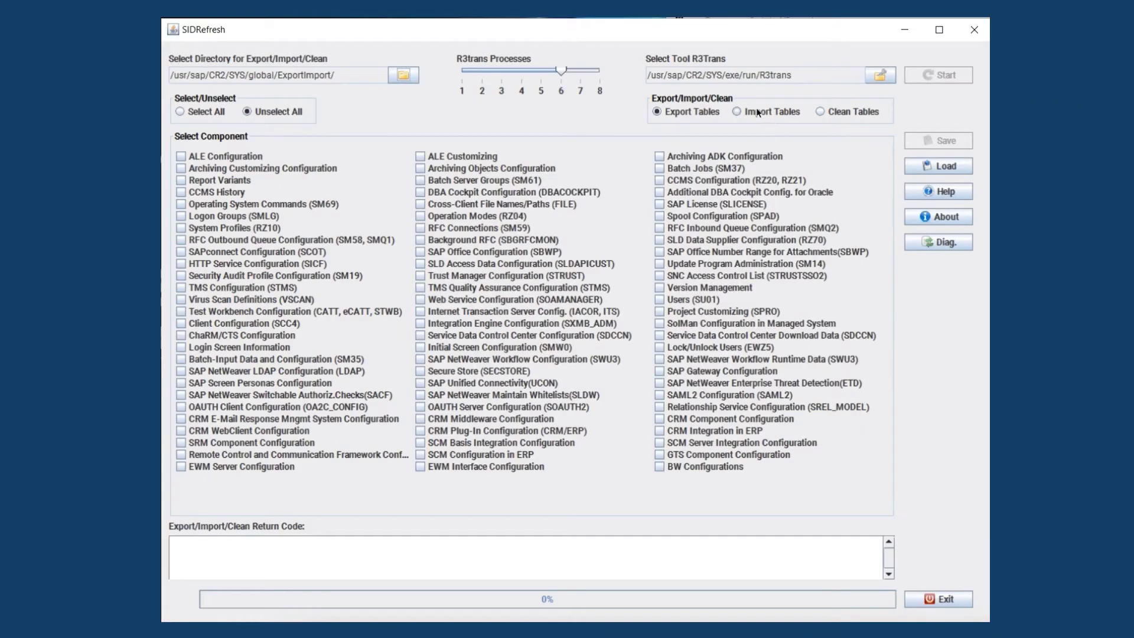
# - Choose Import Tables with all available components selected and save the configuration as import_13
pyautogui.click(758, 112)
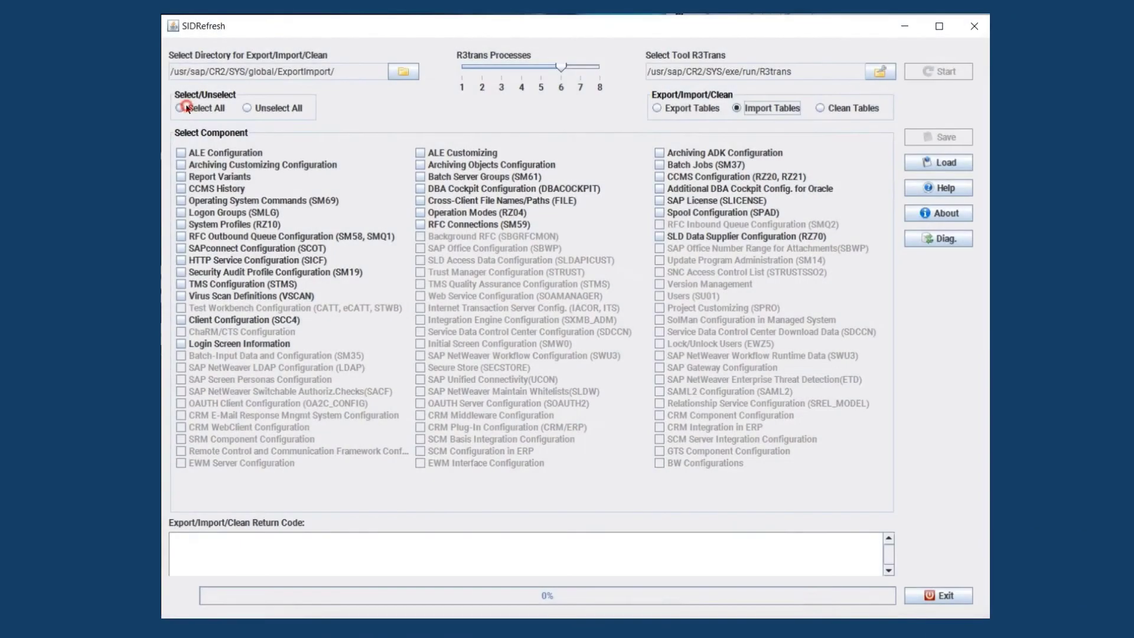
pyautogui.click(181, 108)
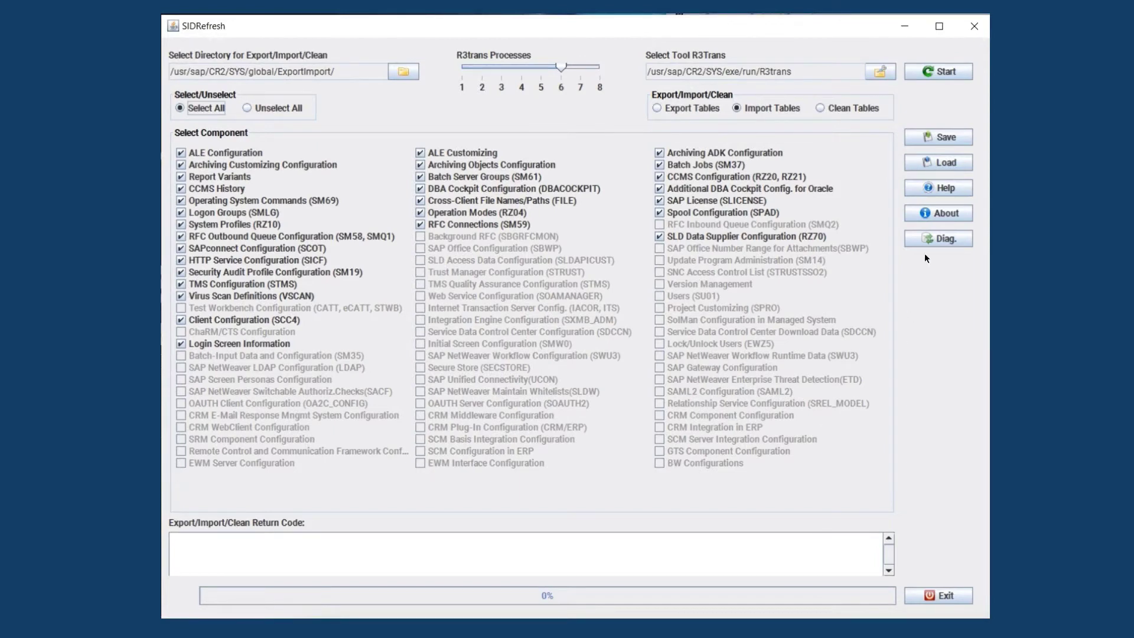
pyautogui.click(935, 137)
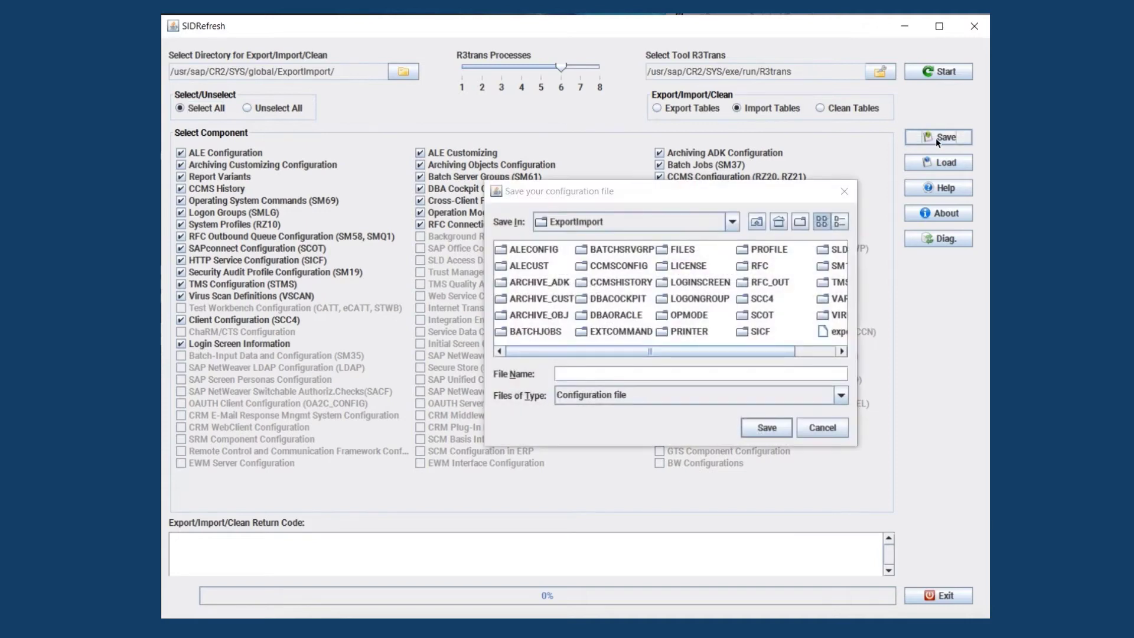
pyautogui.click(620, 373)
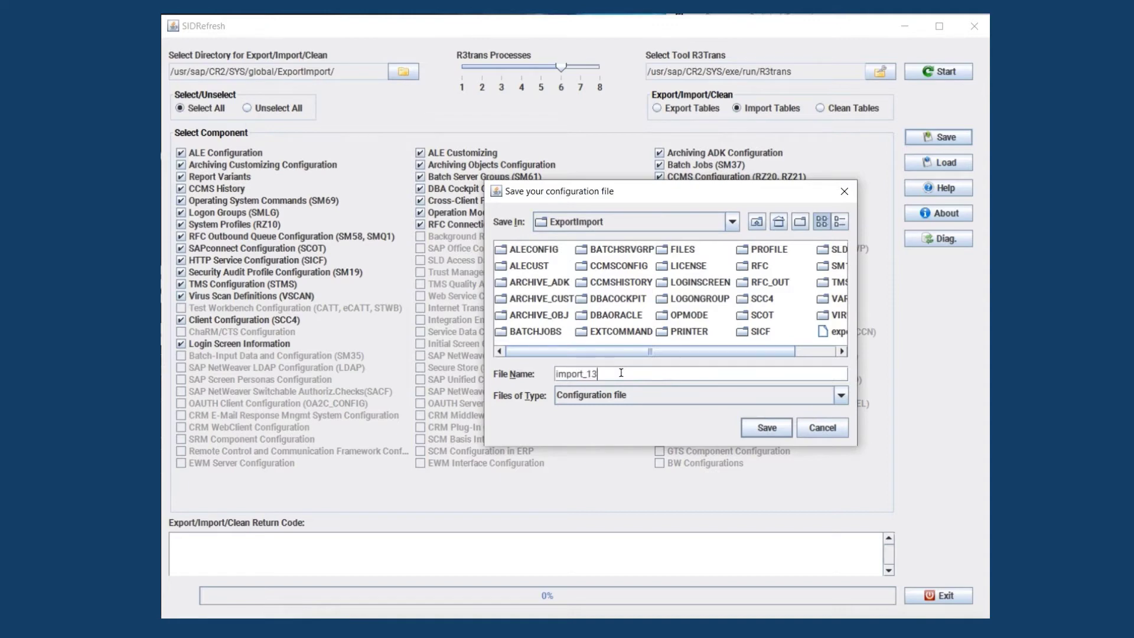
pyautogui.click(766, 428)
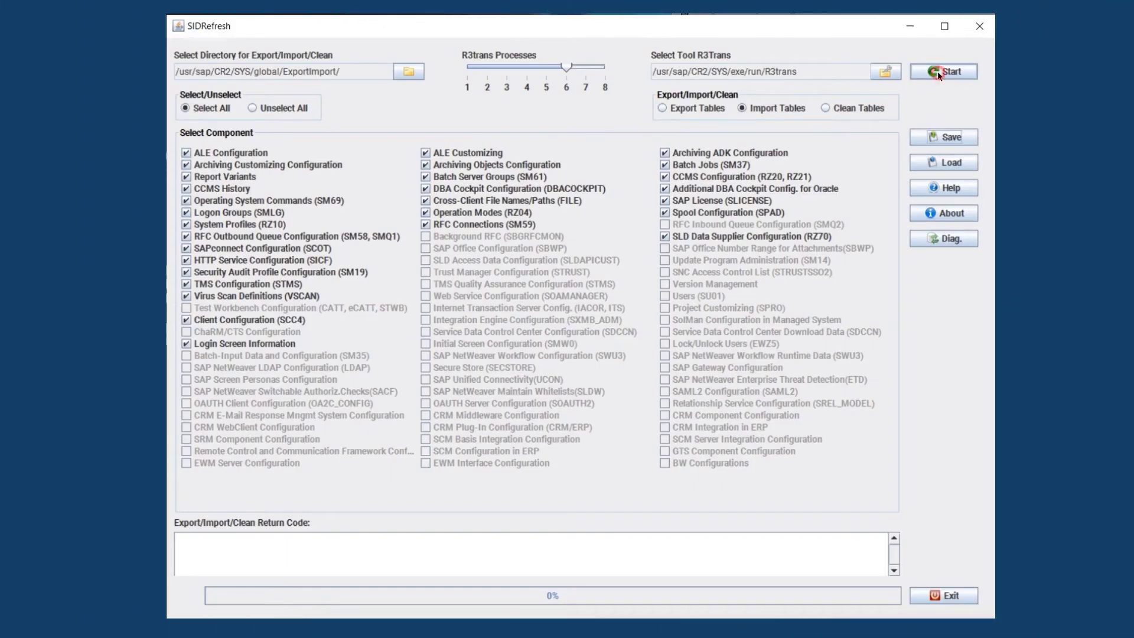
# - Run the table import for the selected components and review its return codes and process run times
pyautogui.click(937, 72)
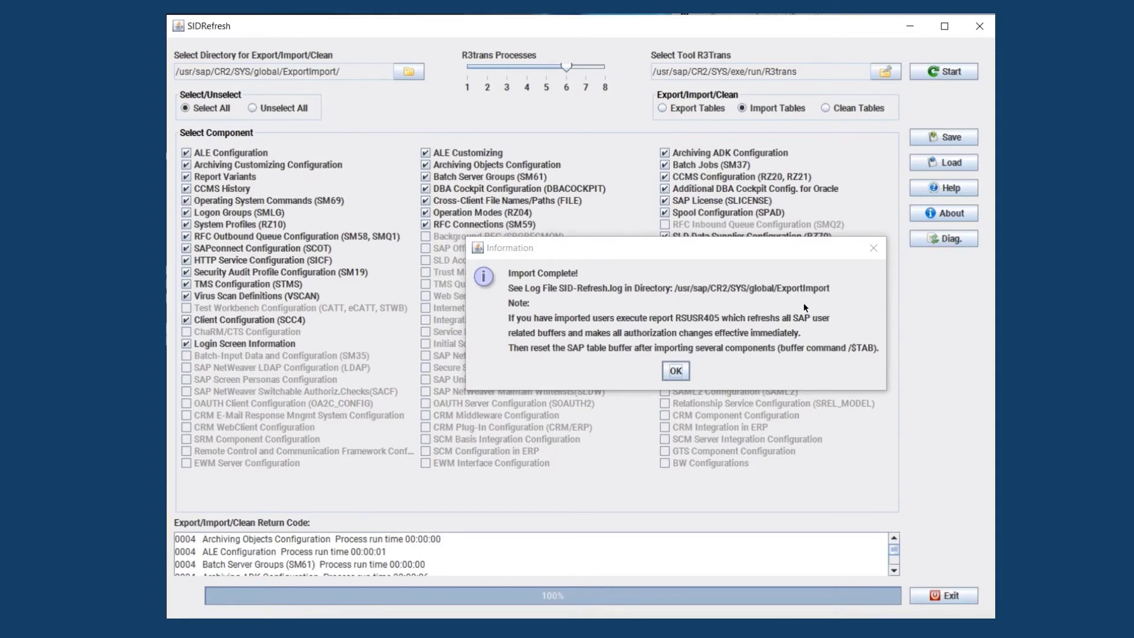
pyautogui.click(675, 371)
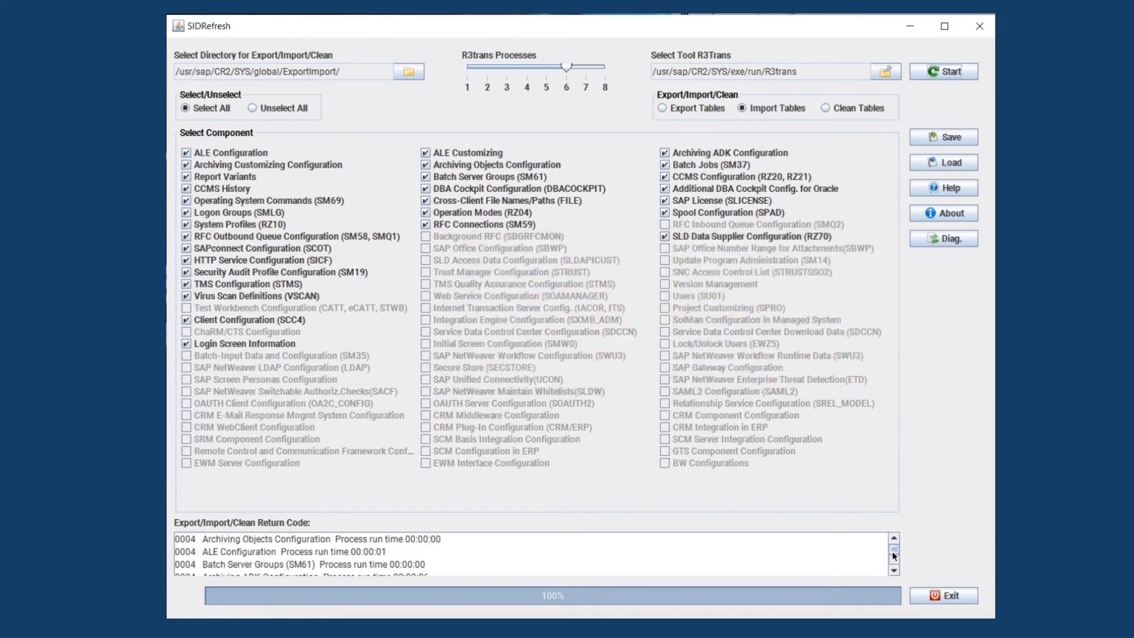
pyautogui.scroll(-3, 888, 566)
pyautogui.scroll(-5, 889, 568)
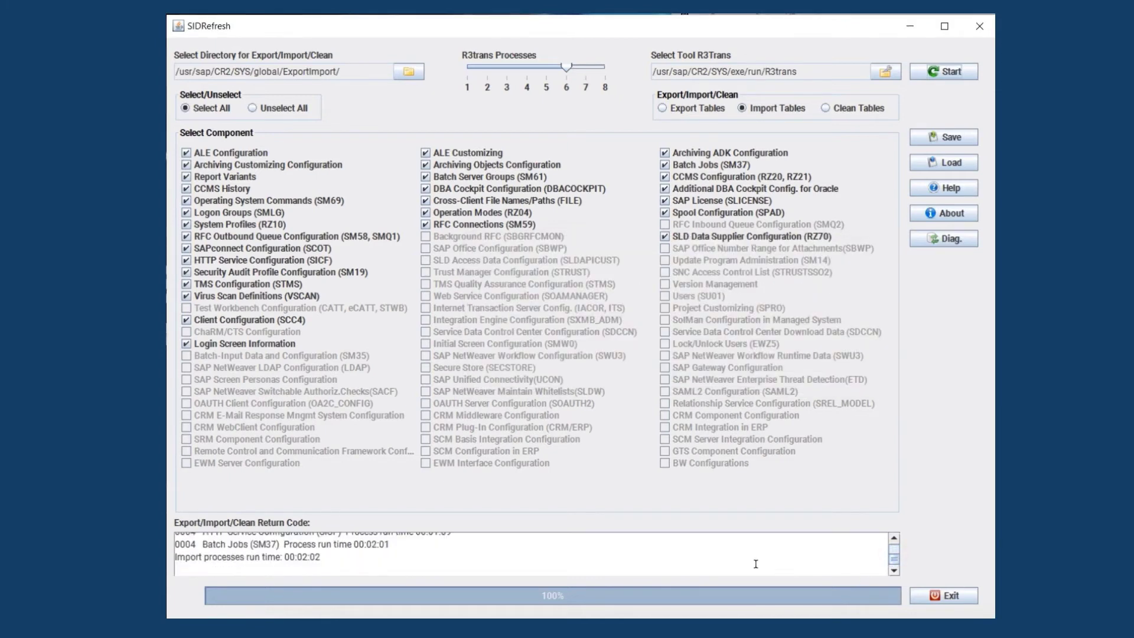
pyautogui.click(893, 538)
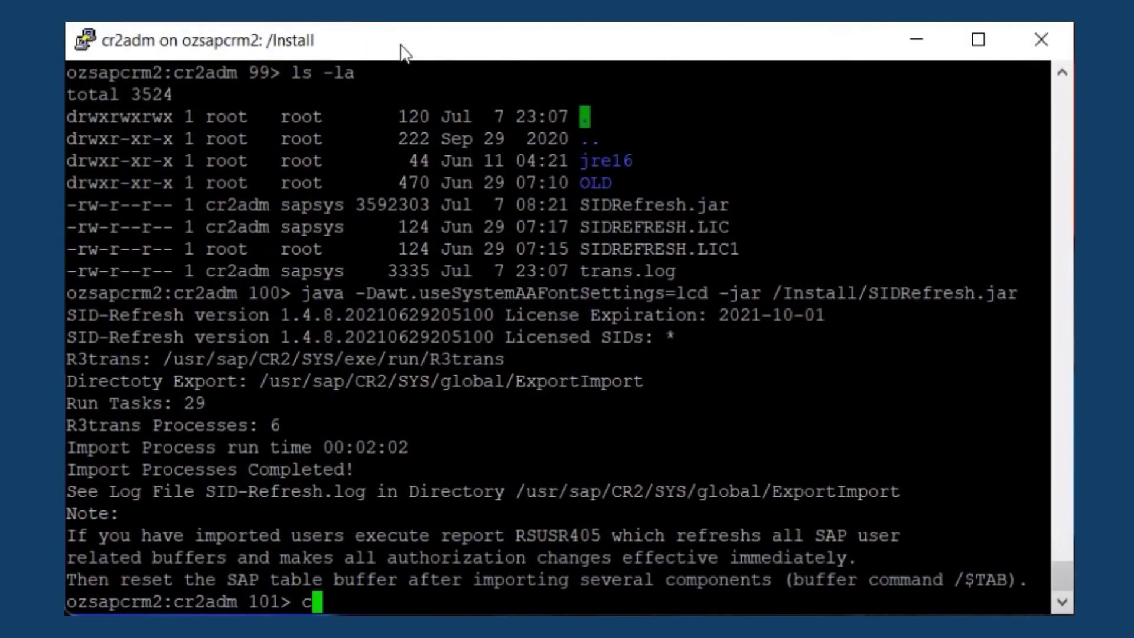
# - In the PuTTY terminal, change to the import log directory /usr/sap/CR2/SYS/global/ExportImport
pyautogui.write('d')
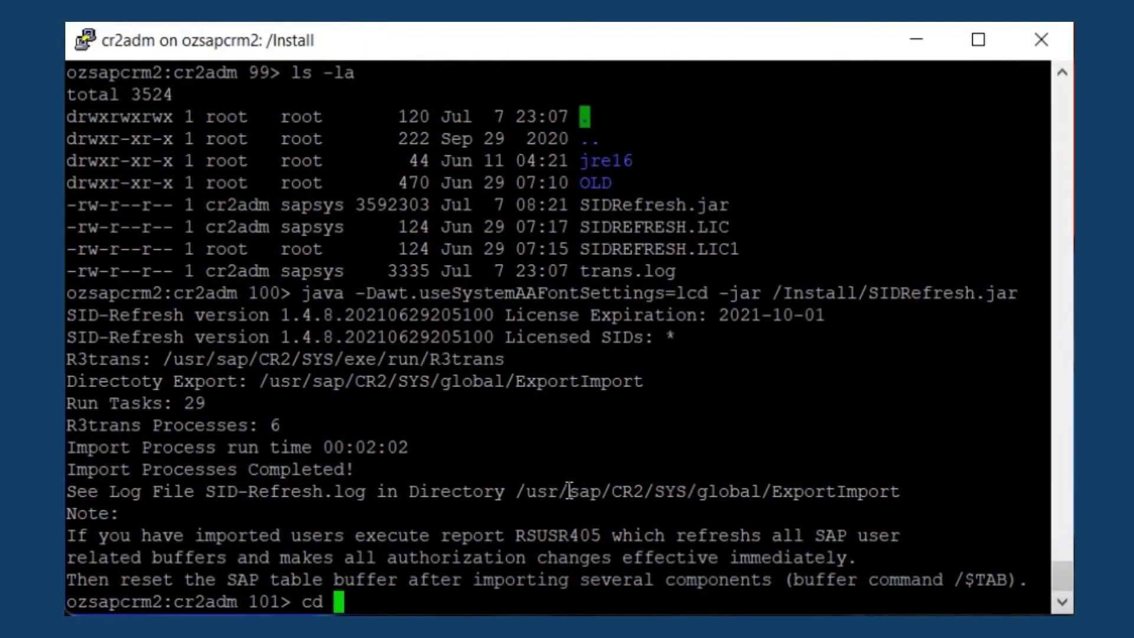
pyautogui.doubleClick(564, 491)
pyautogui.rightClick(531, 510)
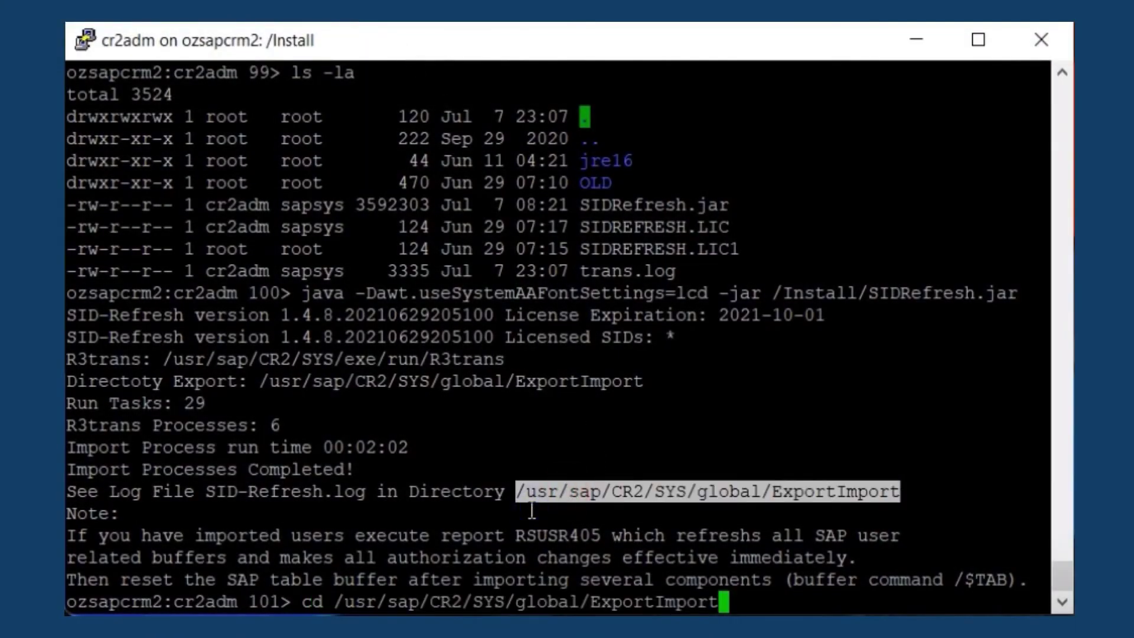
pyautogui.press('Return')
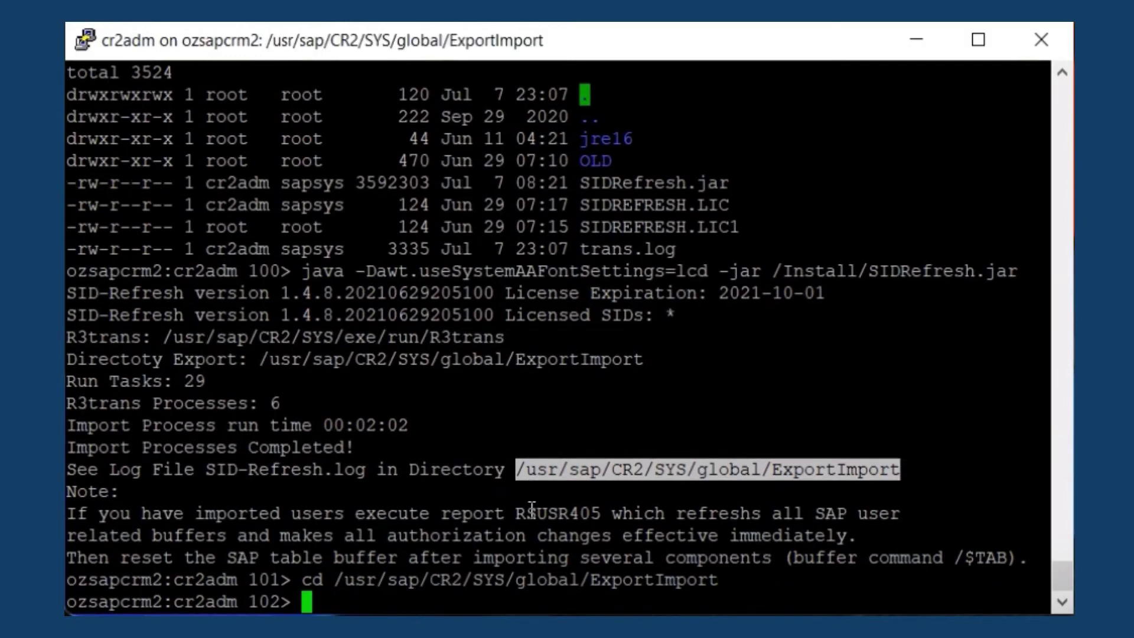
# - List the directory and print SID-Refresh_2021-07-07_11-20-54.log with cat to check the import's total run time
pyautogui.write('ls')
pyautogui.press('Return')
pyautogui.write('cat')
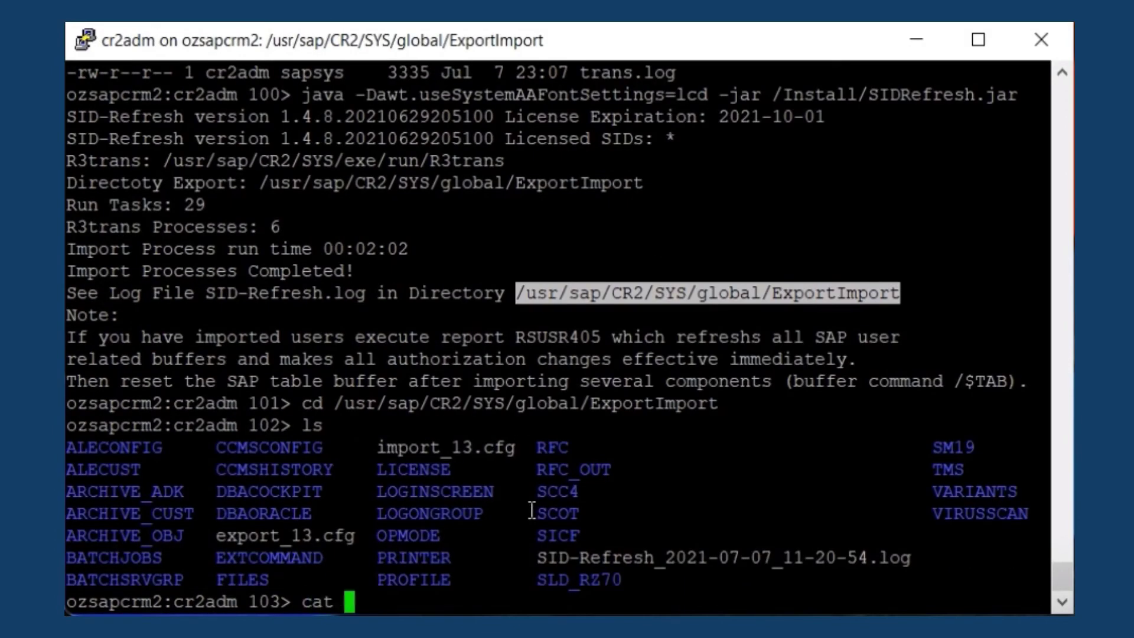
pyautogui.doubleClick(768, 558)
pyautogui.rightClick(693, 566)
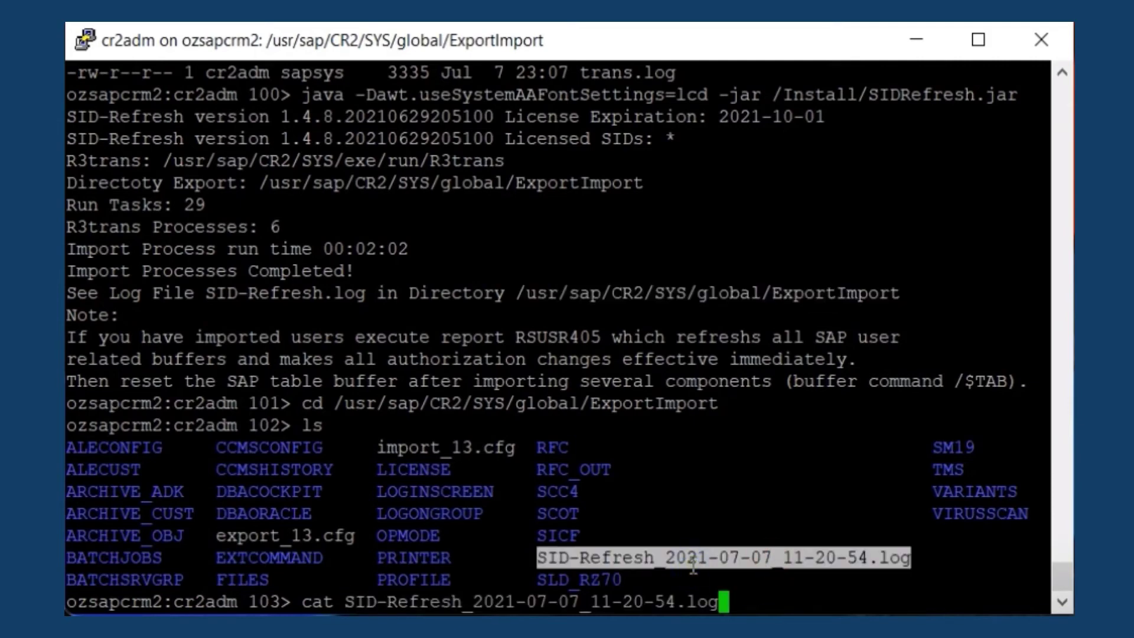
pyautogui.press('Return')
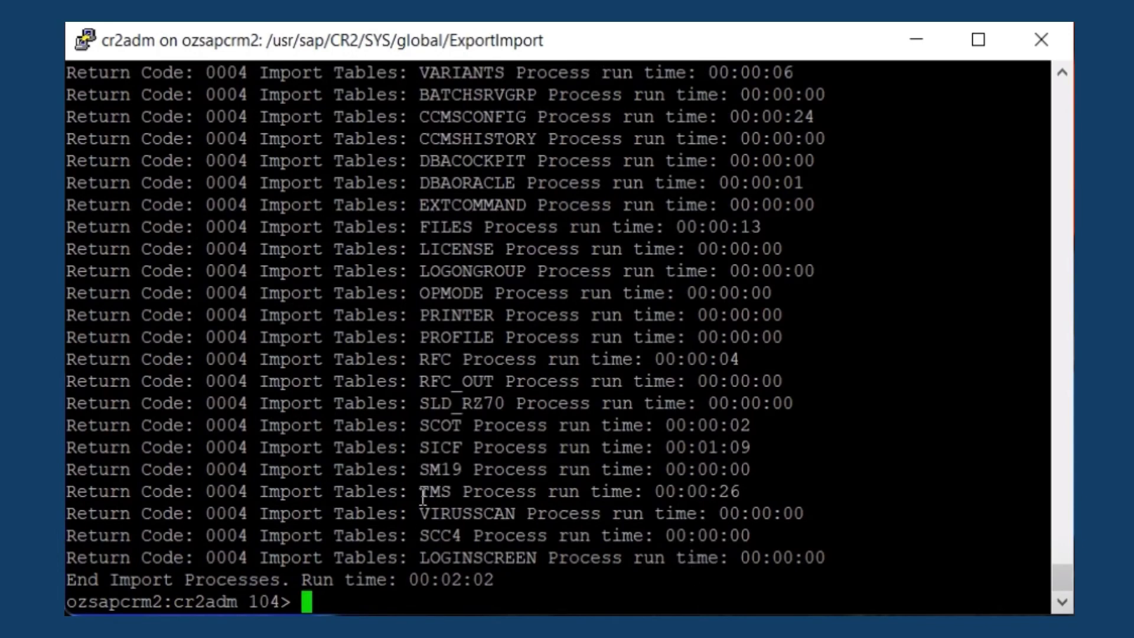
pyautogui.moveTo(79, 583); pyautogui.dragTo(517, 588)
pyautogui.click(355, 596)
# - Go into the ALECUST component directory and list its files in detail, checking the export_ALECUST.dat entry
pyautogui.write('ls')
pyautogui.press('Return')
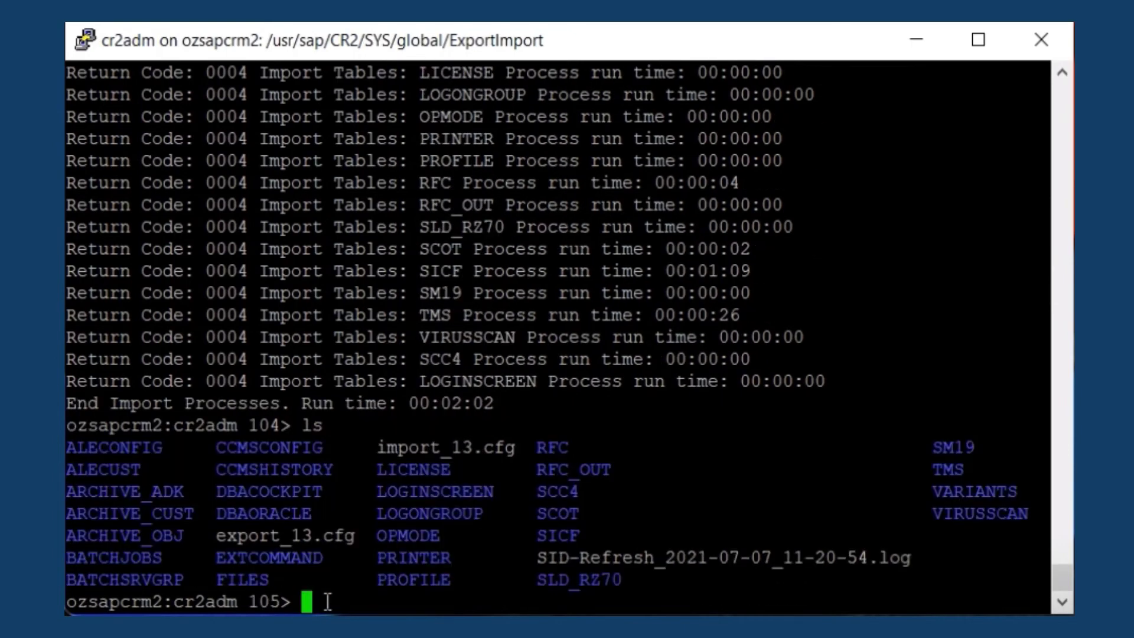
pyautogui.write('ca')
pyautogui.press('BackSpace')
pyautogui.write('d')
pyautogui.doubleClick(109, 469)
pyautogui.rightClick(318, 549)
pyautogui.press('Return')
pyautogui.write('ls -la')
pyautogui.press('Return')
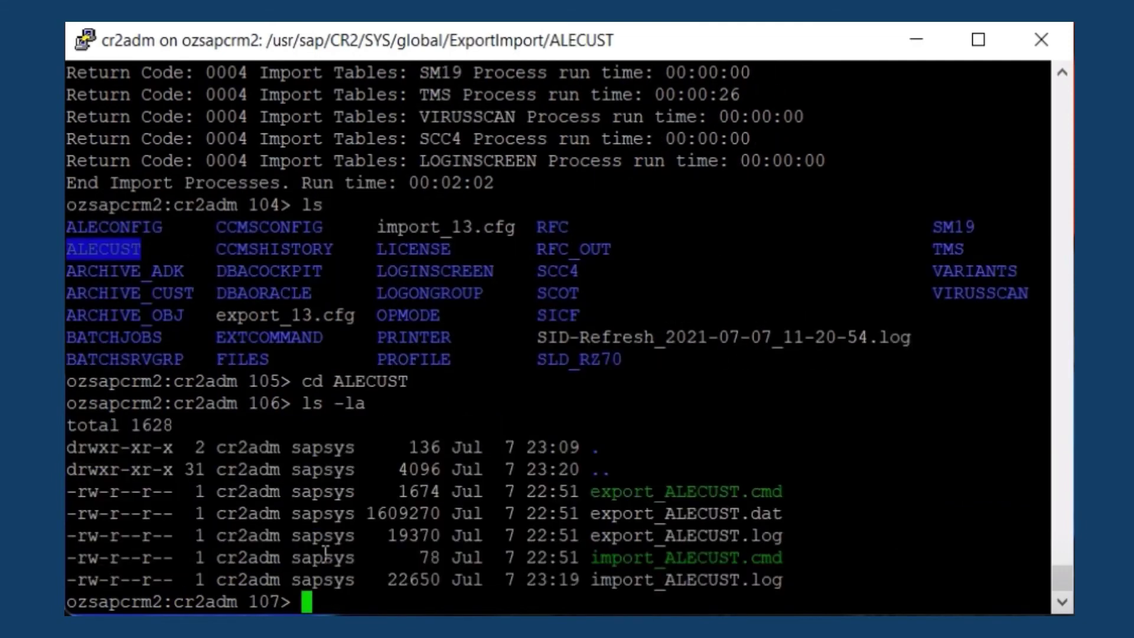
pyautogui.moveTo(367, 513); pyautogui.dragTo(783, 514)
# - Open the component log import_ALECUST.log with more
pyautogui.write('m')
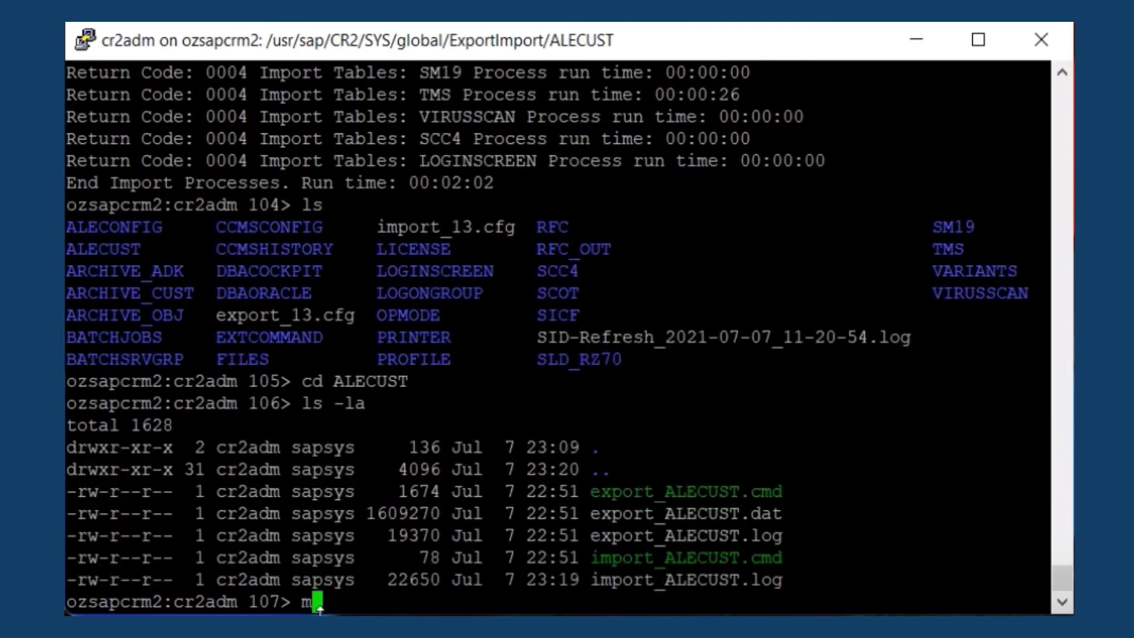
pyautogui.write('ore')
pyautogui.doubleClick(661, 581)
pyautogui.rightClick(661, 581)
pyautogui.press('Return')
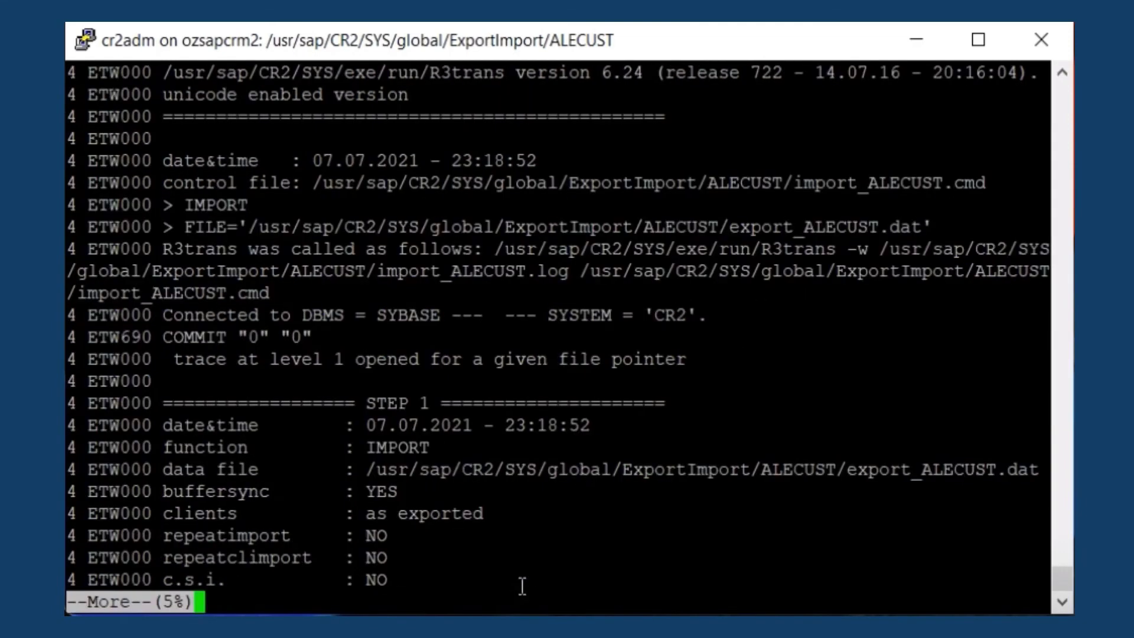
# - Page through import_ALECUST.log to examine the deleted and inserted table entries, and quit the viewer
pyautogui.press('Return')
pyautogui.press('Return')
pyautogui.press('Return')
pyautogui.press('Return')
pyautogui.press('Return')
pyautogui.press('Return')
pyautogui.press('Return')
pyautogui.press('Return')
pyautogui.press('Return')
pyautogui.press('Return')
pyautogui.press('Return')
pyautogui.press('Return')
pyautogui.press('Return')
pyautogui.press('Return')
pyautogui.press('Return')
pyautogui.press('Return')
pyautogui.press('Return')
pyautogui.press('Return')
pyautogui.press('Return')
pyautogui.press('Return')
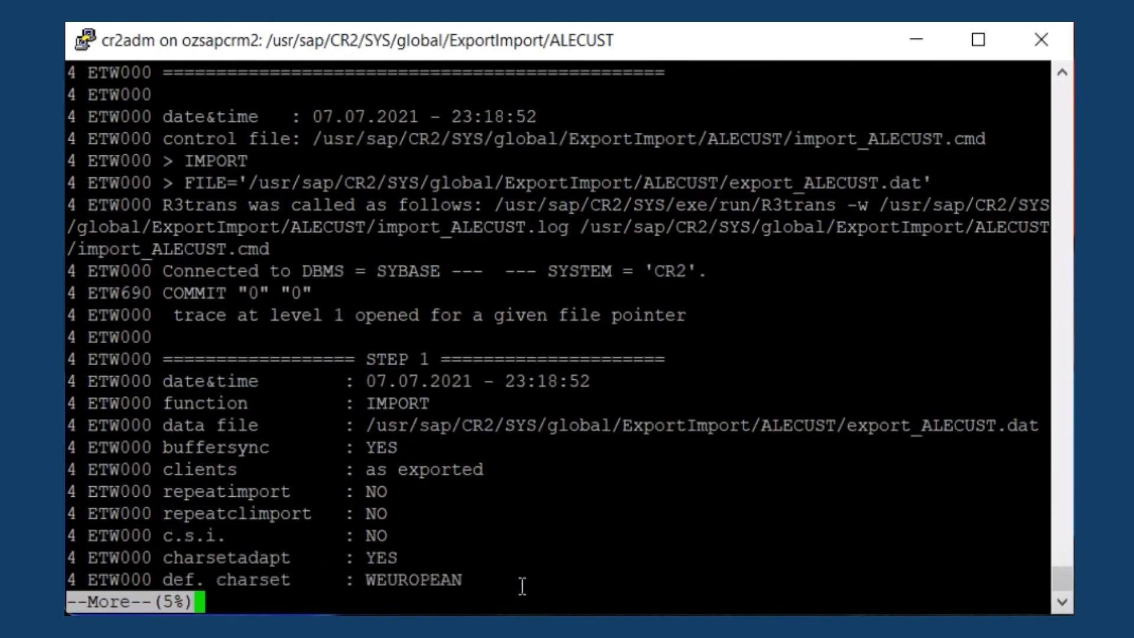
pyautogui.press('Return')
pyautogui.press('Return')
pyautogui.press('Return')
pyautogui.press('Return')
pyautogui.press('Return')
pyautogui.press('Return')
pyautogui.press('Return')
pyautogui.press('Return')
pyautogui.press('Return')
pyautogui.press('Return')
pyautogui.press('Return')
pyautogui.press('Return')
pyautogui.press('Return')
pyautogui.press('Return')
pyautogui.press('Return')
pyautogui.press('Return')
pyautogui.press('Return')
pyautogui.press('Return')
pyautogui.press('Return')
pyautogui.press('Return')
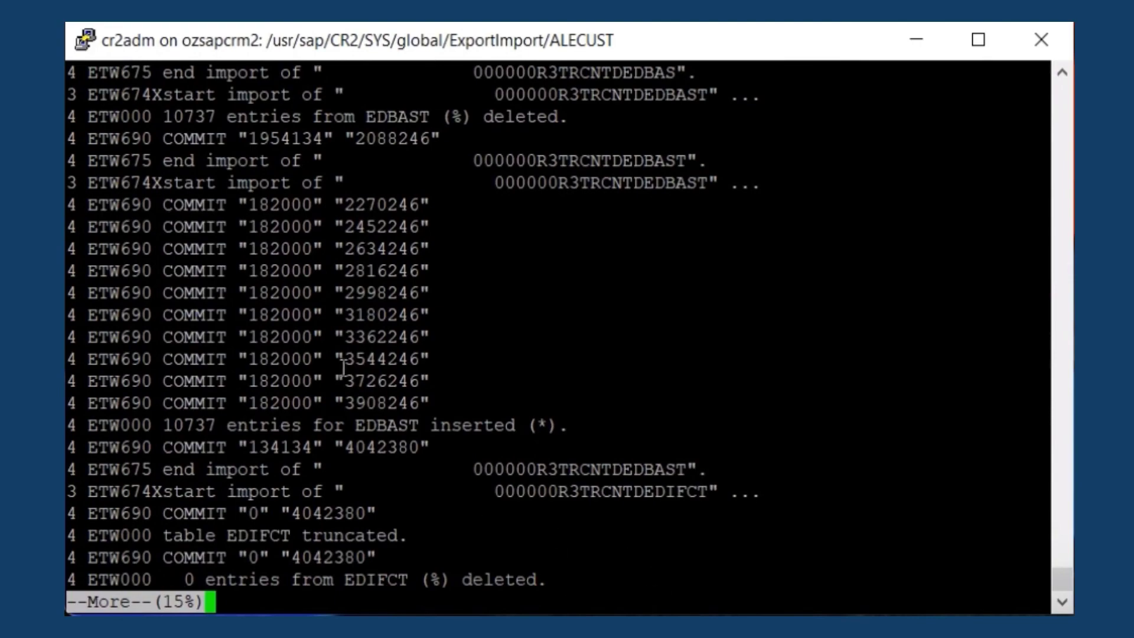
pyautogui.press('space')
pyautogui.press('space')
pyautogui.press('space')
pyautogui.press('Return')
pyautogui.press('Return')
pyautogui.press('Return')
pyautogui.press('Return')
pyautogui.press('Return')
pyautogui.press('Return')
pyautogui.press('Return')
pyautogui.press('Return')
pyautogui.press('Return')
pyautogui.press('Return')
pyautogui.press('Return')
pyautogui.press('Return')
pyautogui.press('Return')
pyautogui.press('Return')
pyautogui.press('Return')
pyautogui.press('Return')
pyautogui.press('Return')
pyautogui.press('Return')
pyautogui.press('Return')
pyautogui.press('Return')
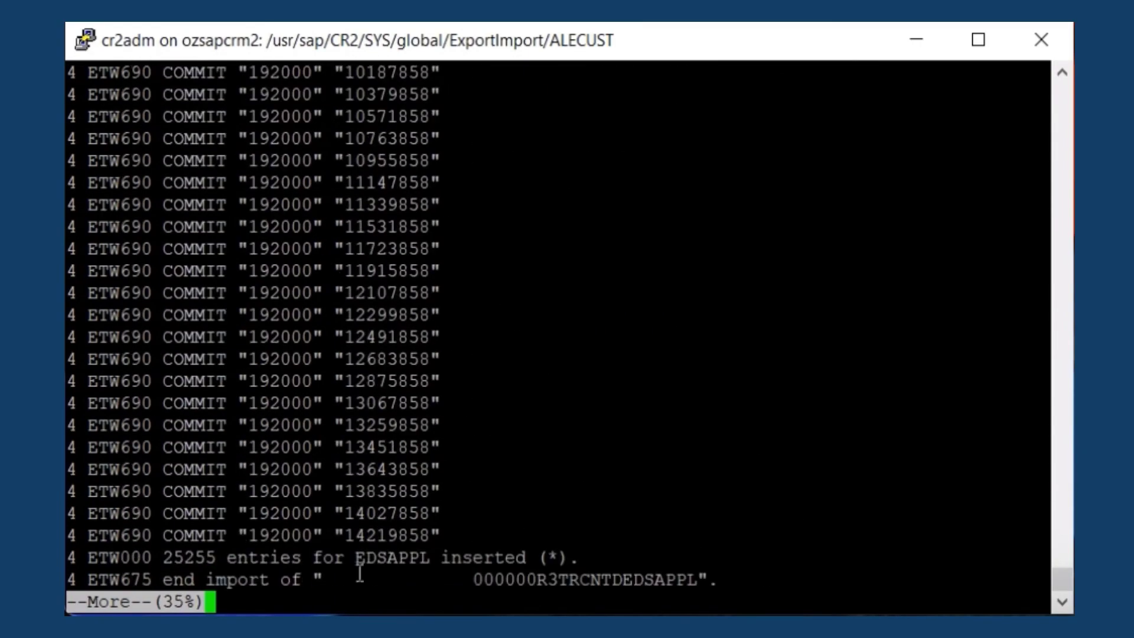
pyautogui.press('space')
pyautogui.press('space')
pyautogui.press('space')
pyautogui.press('space')
pyautogui.press('space')
pyautogui.press('space')
pyautogui.press('space')
pyautogui.press('space')
pyautogui.press('space')
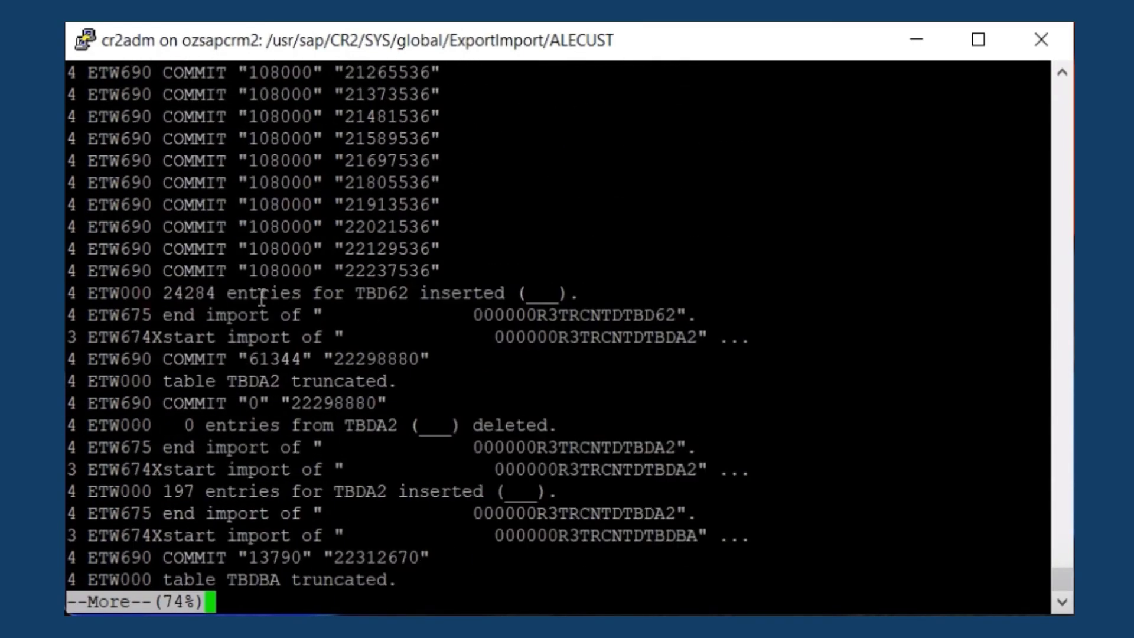
pyautogui.press('q')
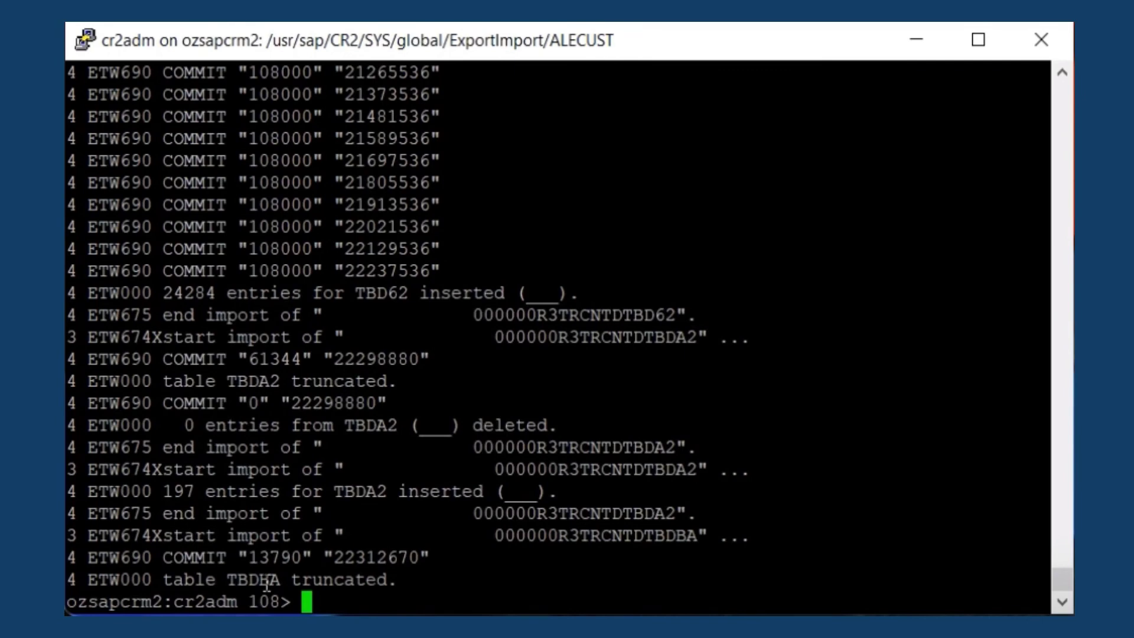
# - Start the SAP system by running startsap r3
pyautogui.write('star')
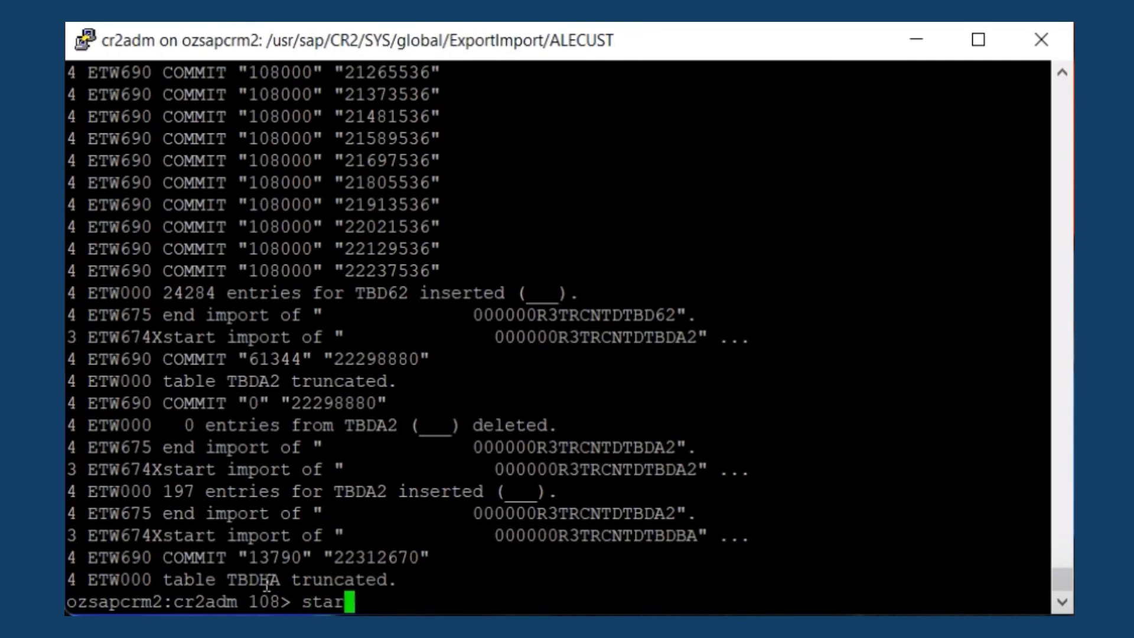
pyautogui.write('tsap ')
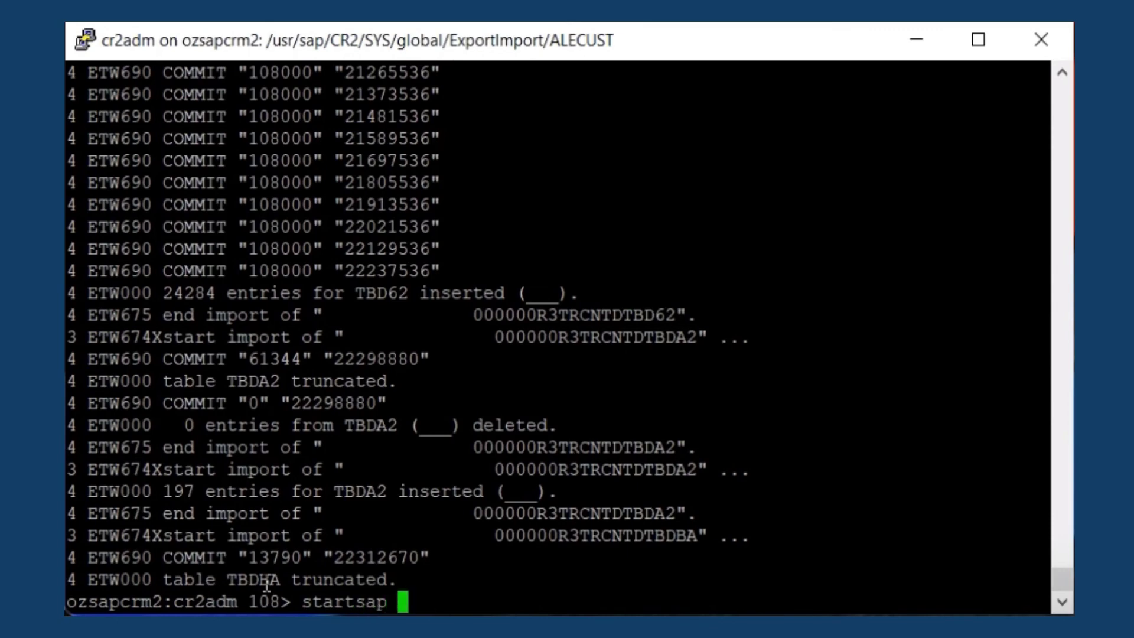
pyautogui.write('r3')
pyautogui.press('Return')
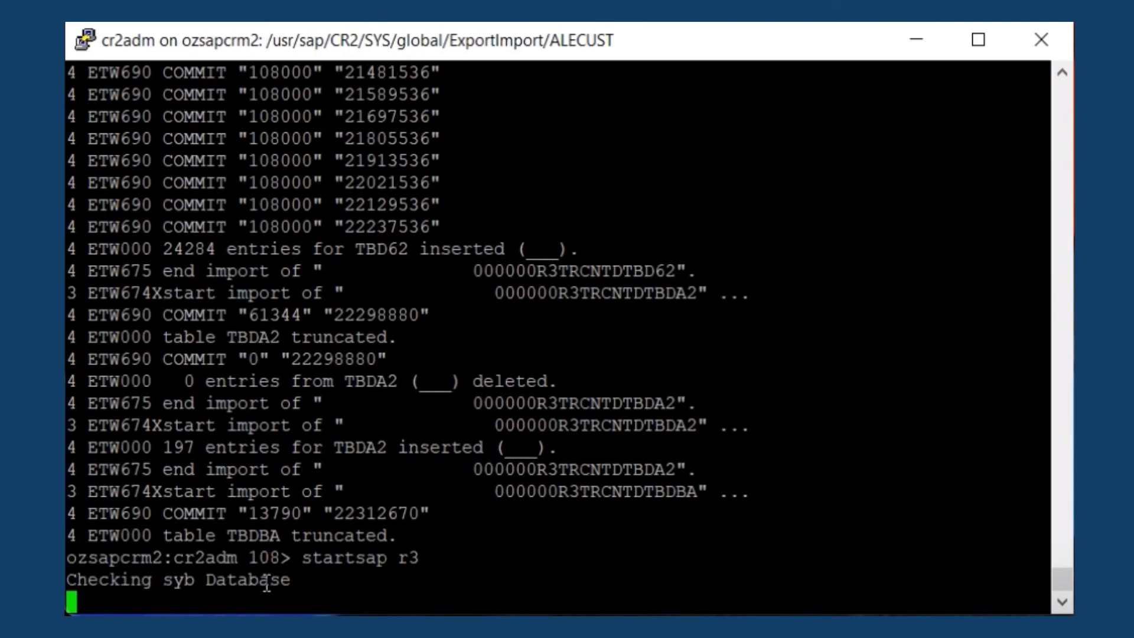